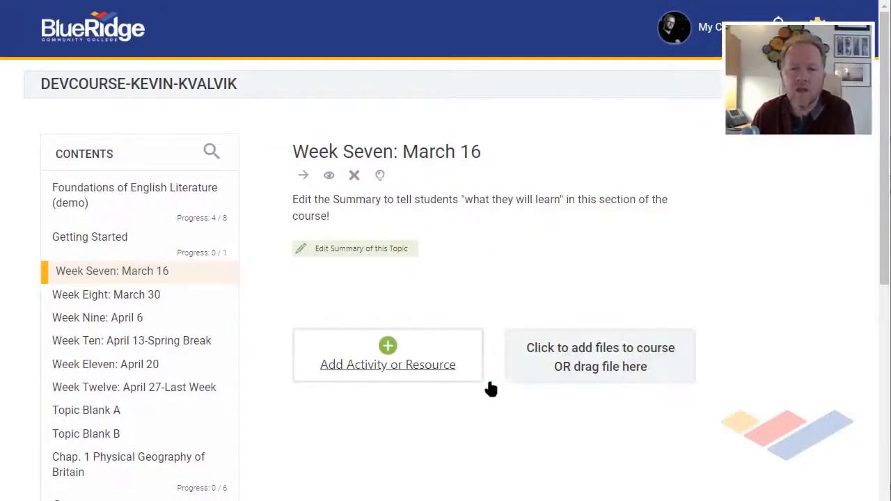
Step: Add an Assignment named "Upload a Paper and a Picture" to Week Seven: March 16 and paste the prepared instructions as its description
{"action": "left_click", "coordinate": [413, 372]}
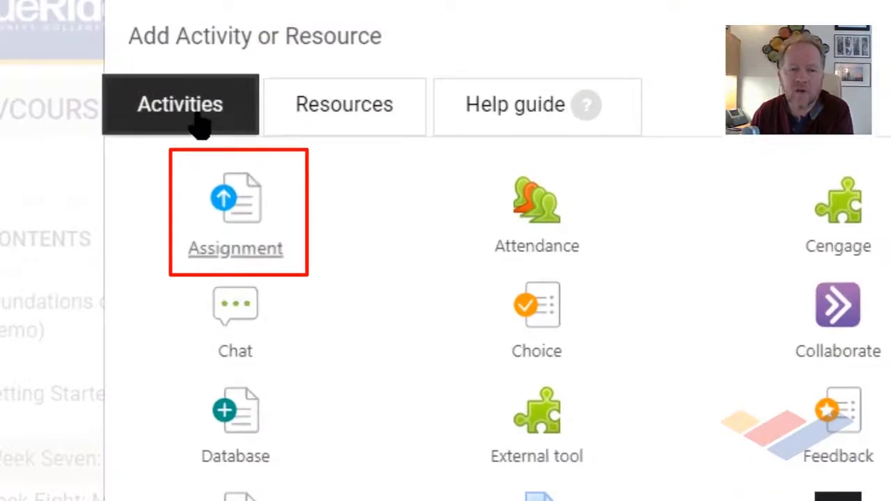
{"action": "left_click", "coordinate": [236, 232]}
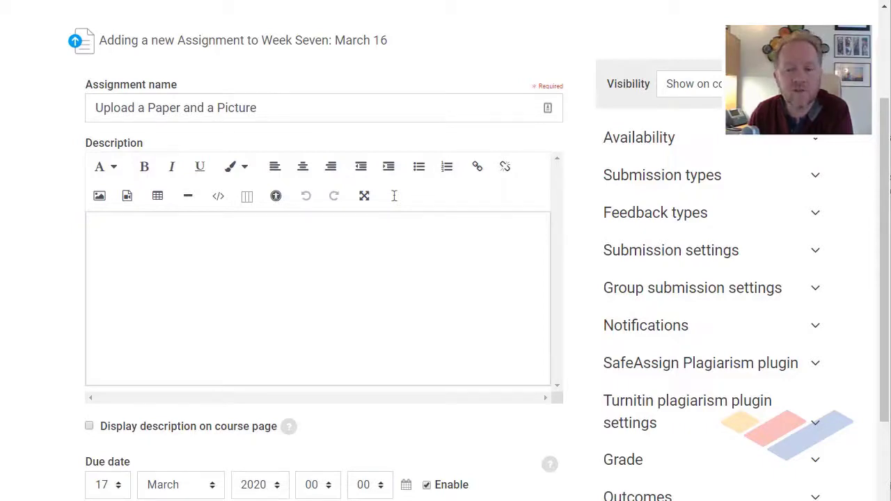
{"action": "type", "text": "Write a three paragraph summary of the chapter and upload it. Please use either a Word Document. or a PDF. Also upload an image of the map that you can find in Google search of Brittany in the middle ages. For full credit please use a formal writing style and correct punctuation."}
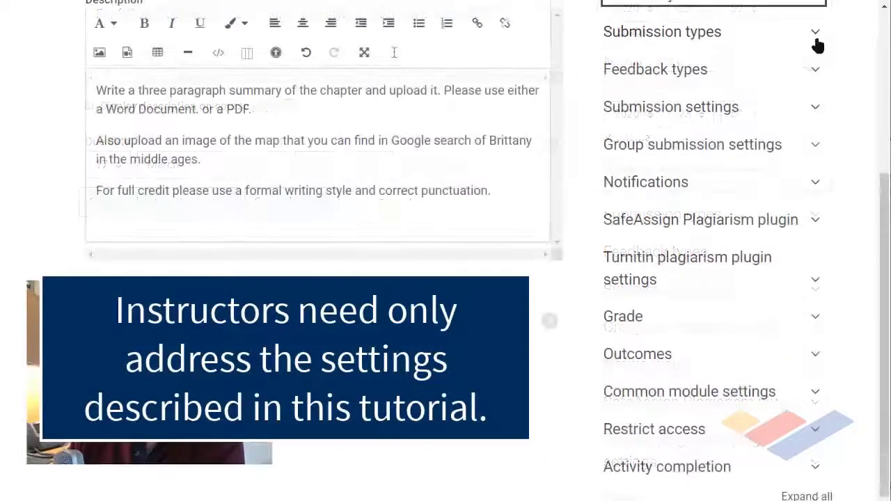
Step: Set the maximum number of uploaded files to 4 in the assignment's submission types
{"action": "left_click", "coordinate": [813, 34]}
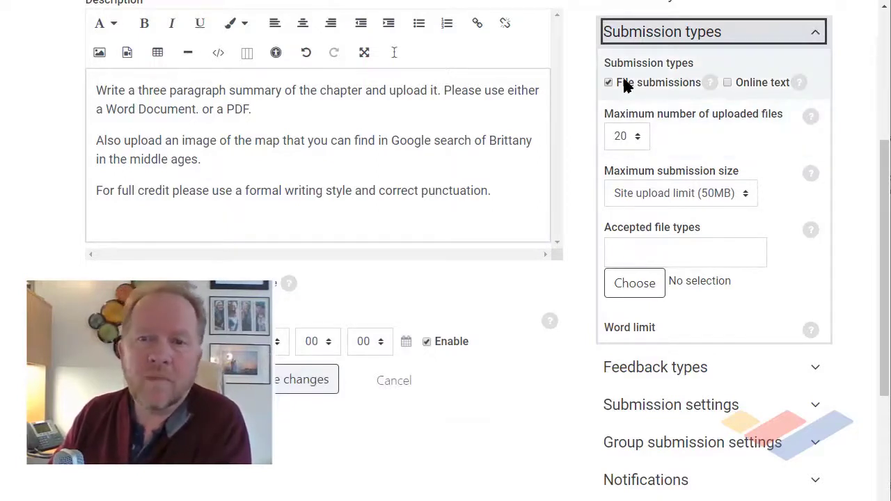
{"action": "left_click", "coordinate": [638, 138]}
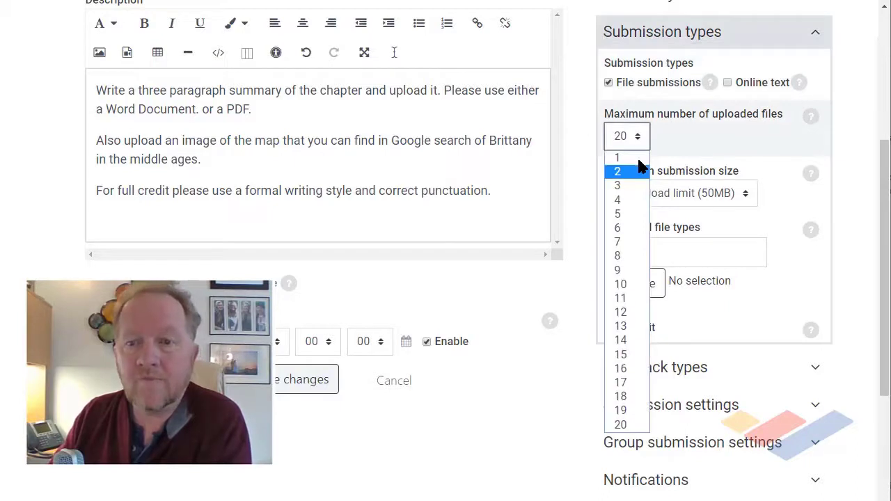
{"action": "left_click", "coordinate": [641, 202]}
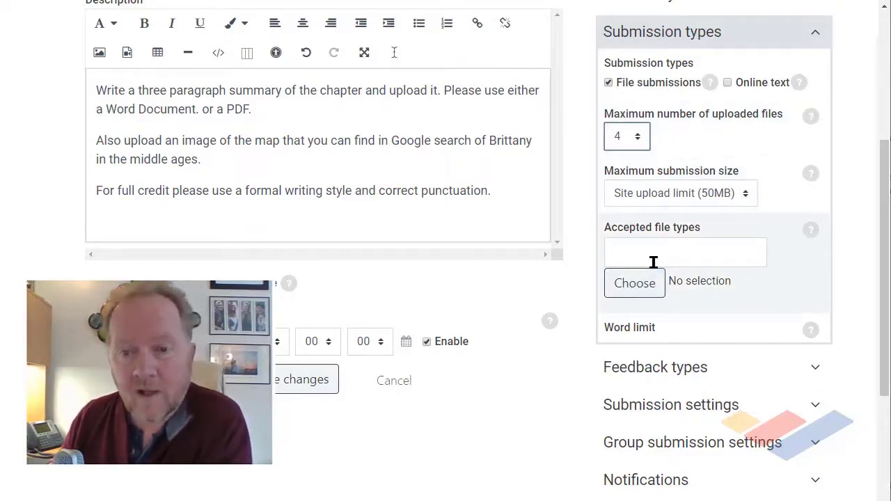
Step: Review the list of accepted file types, from archive to image files, and close it without selecting any
{"action": "left_click", "coordinate": [635, 282]}
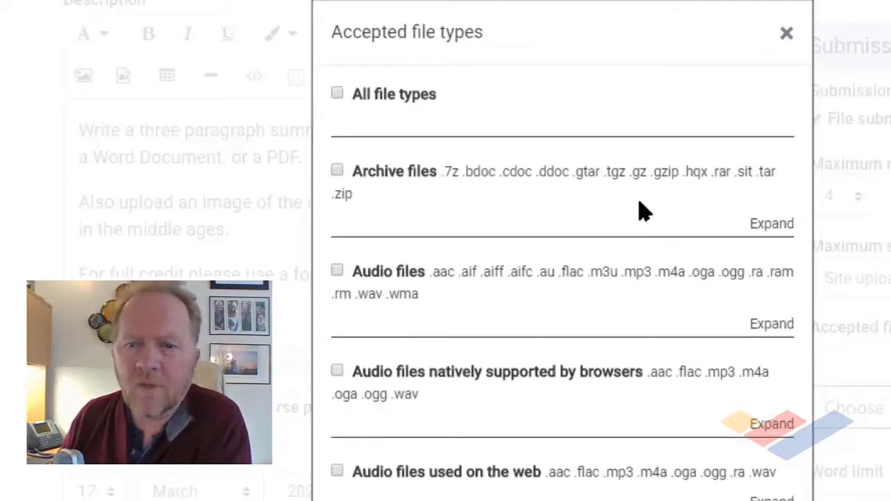
{"action": "scroll", "coordinate": [642, 211], "scroll_direction": "down", "scroll_amount": 8}
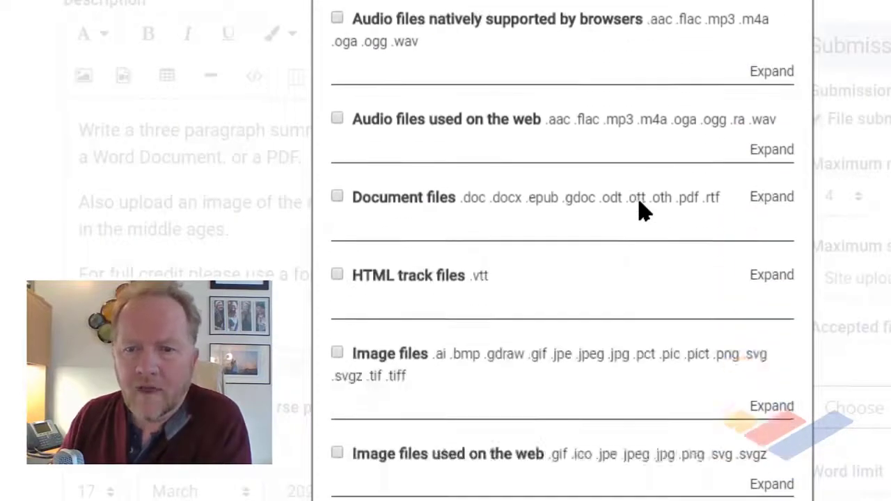
{"action": "scroll", "coordinate": [642, 211], "scroll_direction": "up", "scroll_amount": 3}
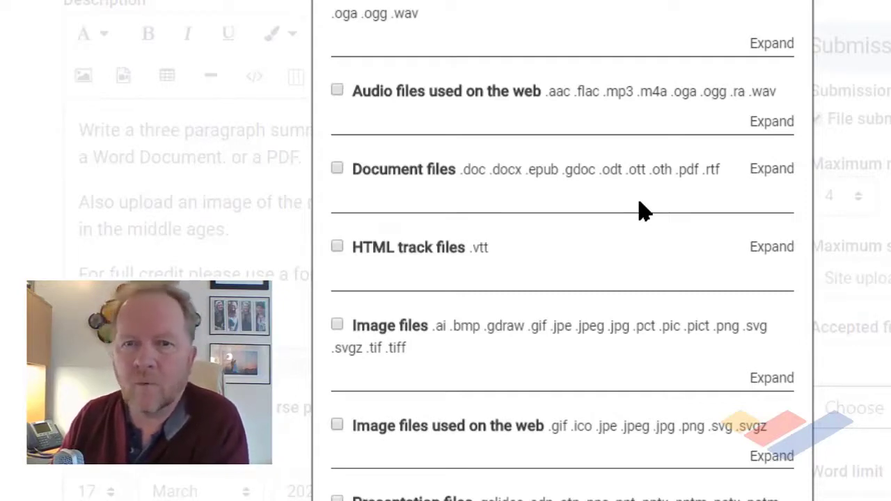
{"action": "scroll", "coordinate": [640, 208], "scroll_direction": "up", "scroll_amount": 4}
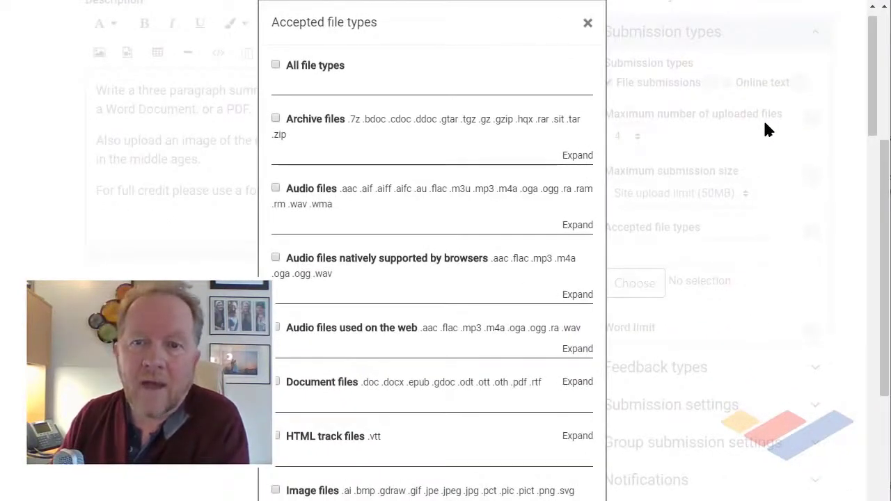
{"action": "left_click", "coordinate": [588, 23]}
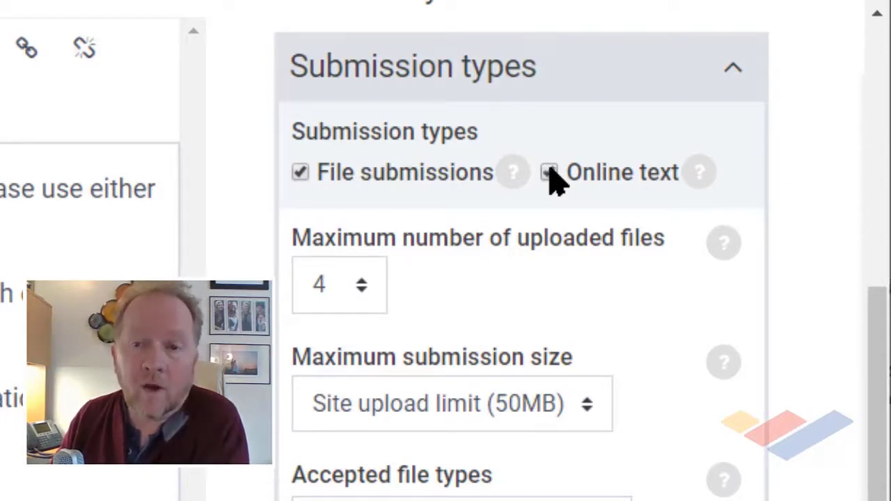
Step: Allow both file submissions and online text as submission types
{"action": "left_click", "coordinate": [550, 173]}
{"action": "left_click", "coordinate": [300, 172]}
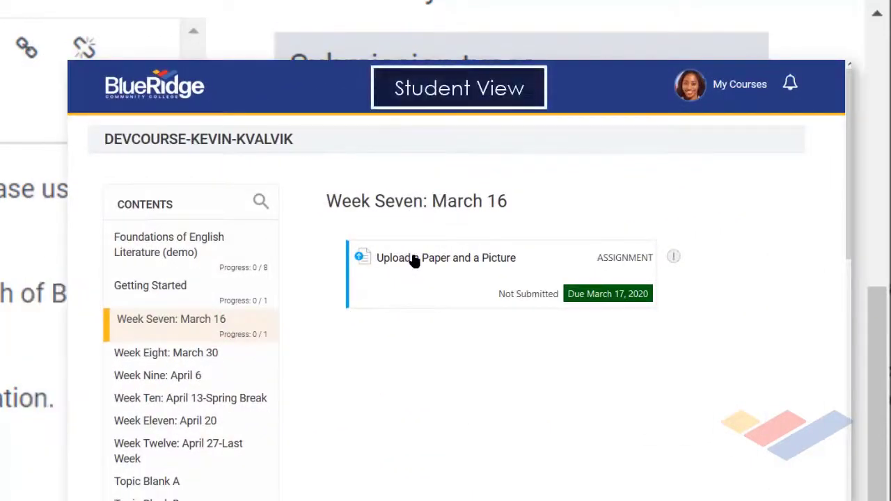
Step: In the student view, add a submission to "Upload a Paper and a Picture" with the chapter summary paragraph pasted as online text, and save it
{"action": "left_click", "coordinate": [414, 260]}
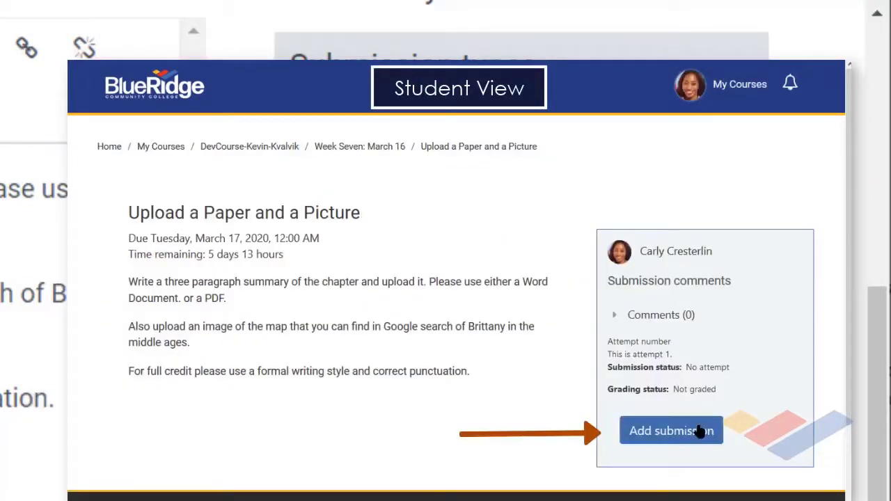
{"action": "left_click", "coordinate": [671, 431]}
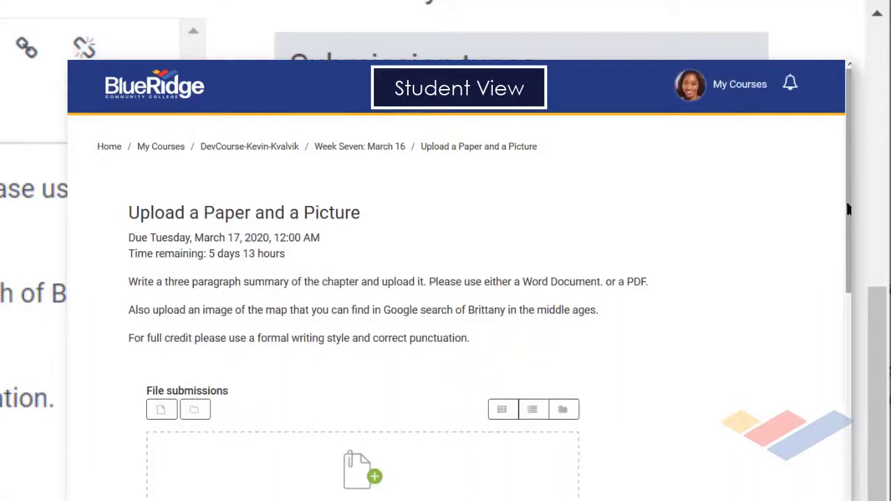
{"action": "scroll", "coordinate": [837, 235], "scroll_direction": "down", "scroll_amount": 1}
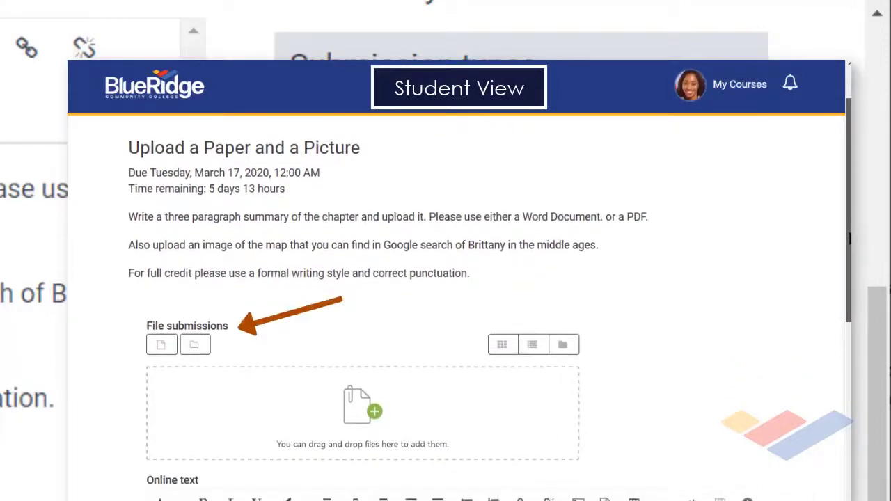
{"action": "scroll", "coordinate": [245, 380], "scroll_direction": "down", "scroll_amount": 3}
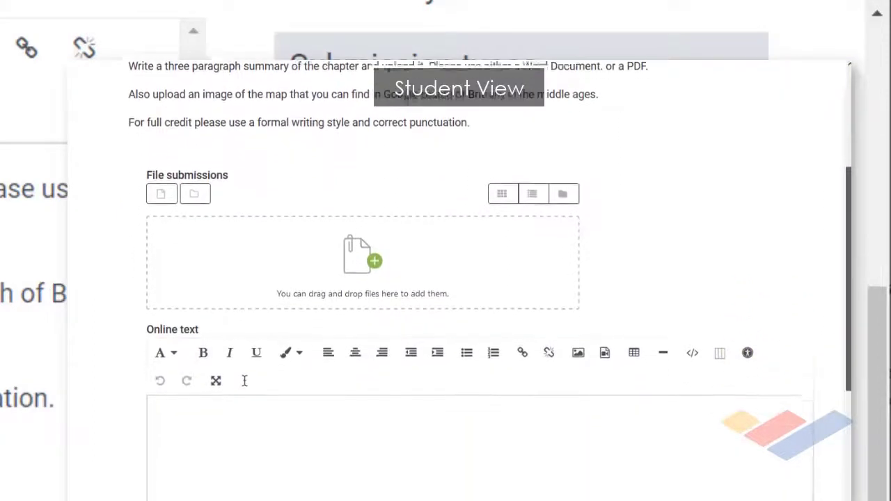
{"action": "scroll", "coordinate": [486, 348], "scroll_direction": "down", "scroll_amount": 3}
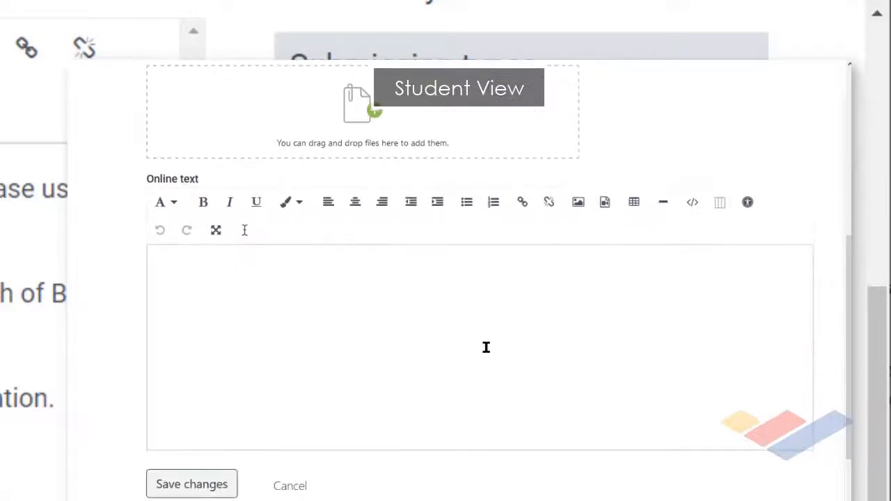
{"action": "left_click", "coordinate": [285, 281]}
{"action": "type", "text": "The main point in the chapter assigned was that of how early English in Britain actually went through a series of rather serious changes over the centuries. Due to the fact that there was no codified set of discursive symbol sets the changes and influences from other languages made earlier version of the language indiscemible  to  following generations in a rather stark and surprising way."}
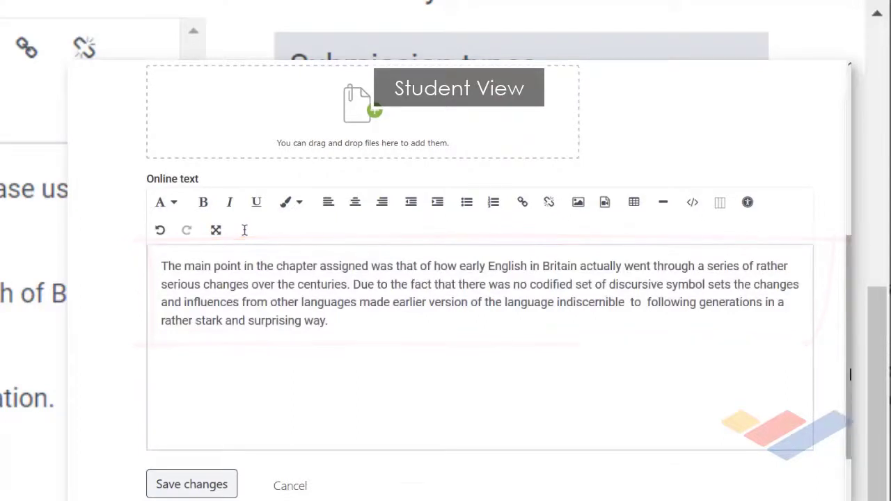
{"action": "scroll", "coordinate": [842, 418], "scroll_direction": "down", "scroll_amount": 3}
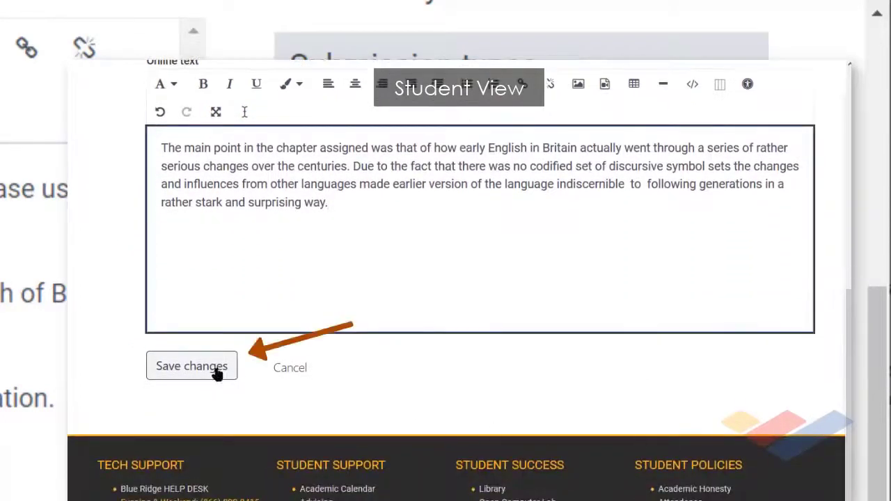
{"action": "left_click", "coordinate": [216, 373]}
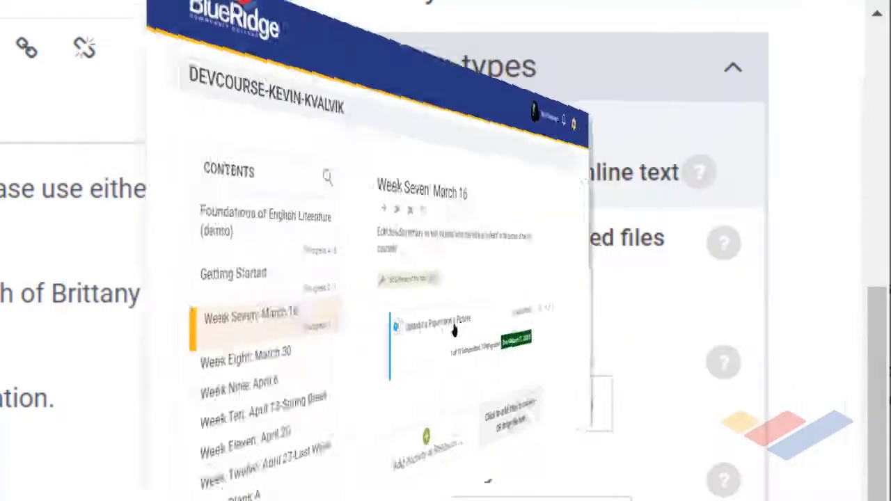
Step: Switch to the instructor's view of the assignment, open the student's submission for grading and enter a grade of 78 out of 100
{"action": "left_click", "coordinate": [441, 329]}
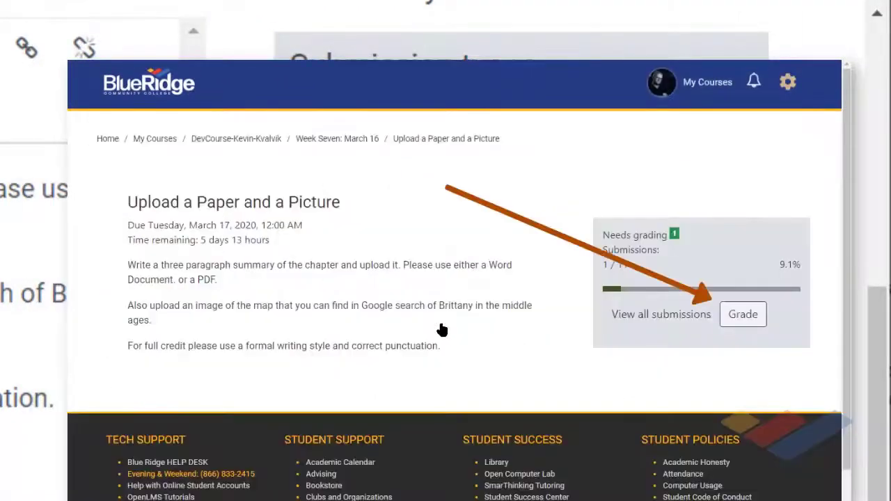
{"action": "left_click", "coordinate": [752, 318]}
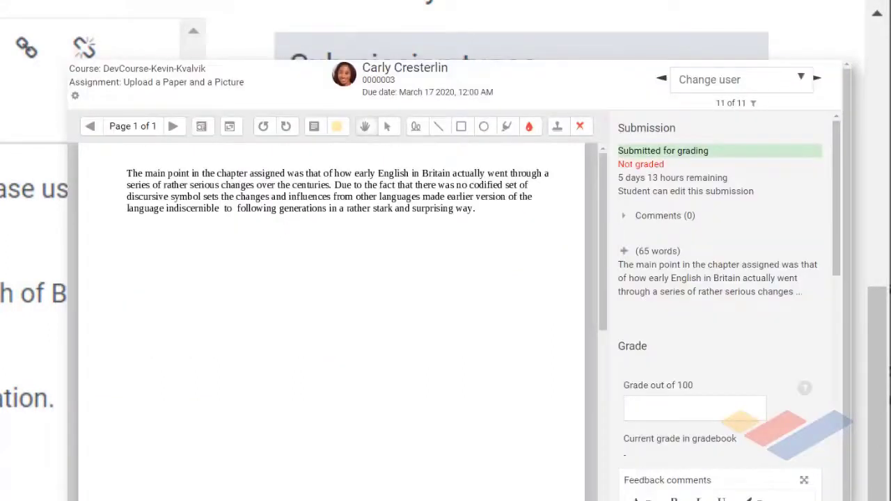
{"action": "left_click", "coordinate": [694, 410]}
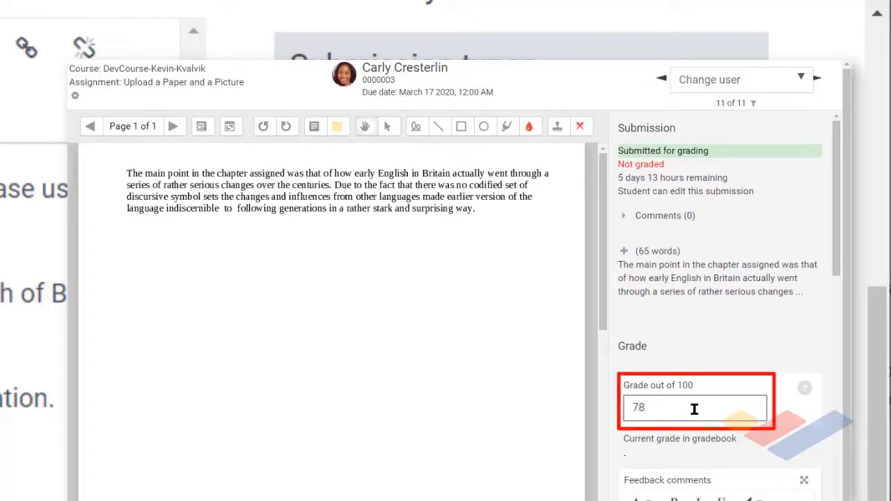
{"action": "left_click_drag", "start_coordinate": [836, 192], "coordinate": [837, 399]}
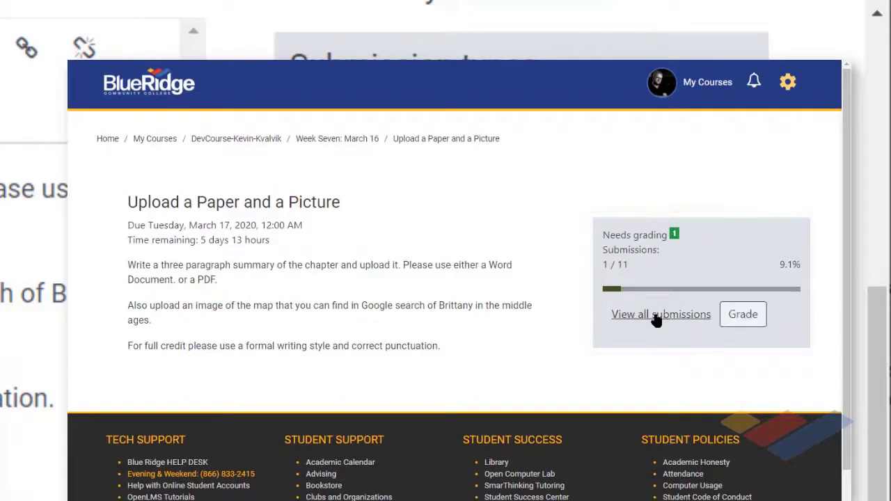
Step: View all submissions for the assignment and look through the student list with its status and grade columns
{"action": "left_click", "coordinate": [657, 317]}
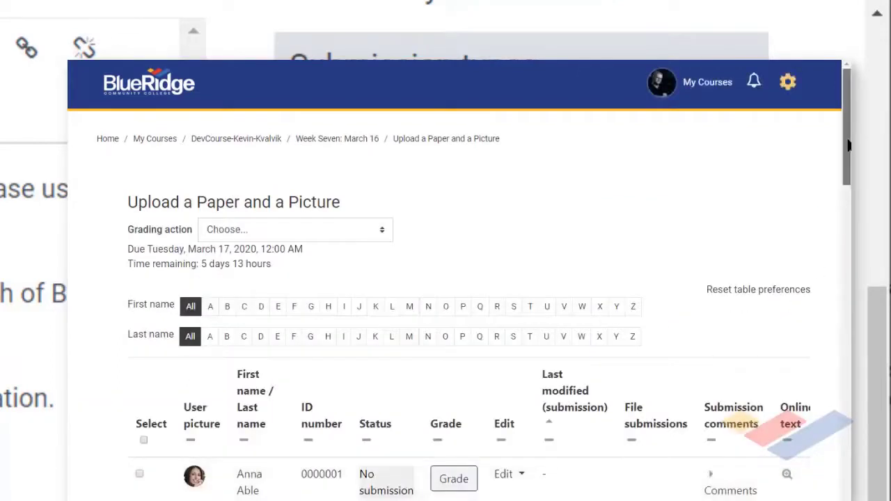
{"action": "left_click_drag", "start_coordinate": [849, 145], "coordinate": [848, 206]}
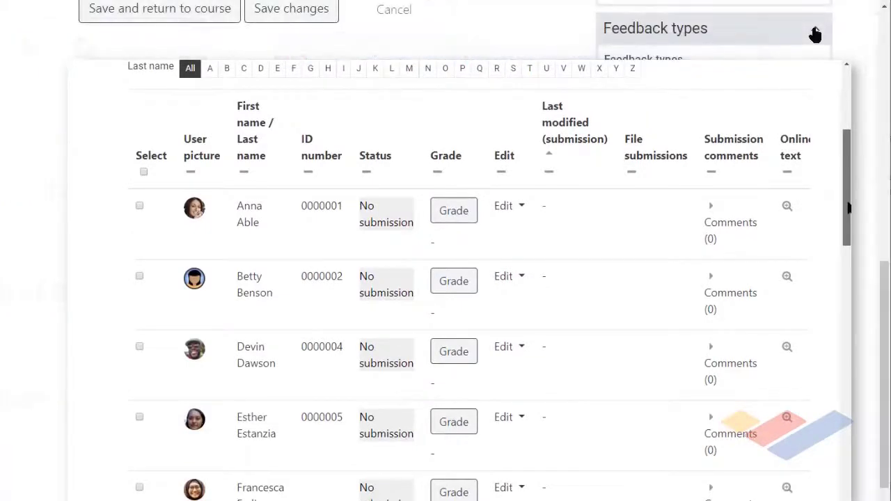
Step: In the assignment's activity completion settings, keep "Show activity as complete when conditions are met" and require students to submit to complete it
{"action": "left_click", "coordinate": [815, 31]}
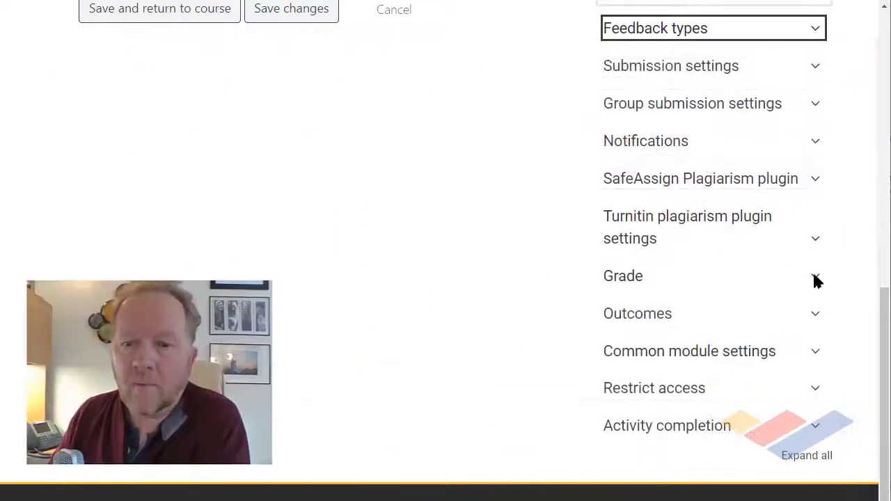
{"action": "left_click", "coordinate": [815, 427]}
{"action": "left_click_drag", "start_coordinate": [882, 338], "coordinate": [872, 444]}
{"action": "scroll", "coordinate": [872, 452], "scroll_direction": "up", "scroll_amount": 3}
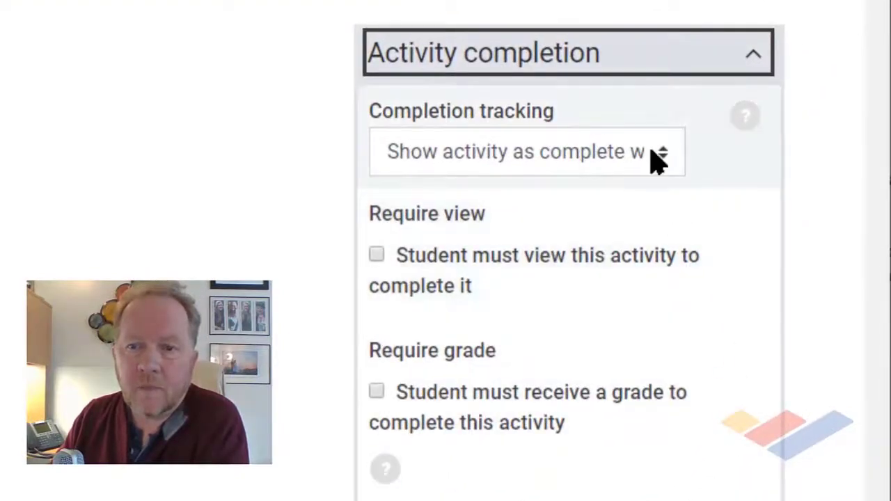
{"action": "left_click", "coordinate": [658, 155]}
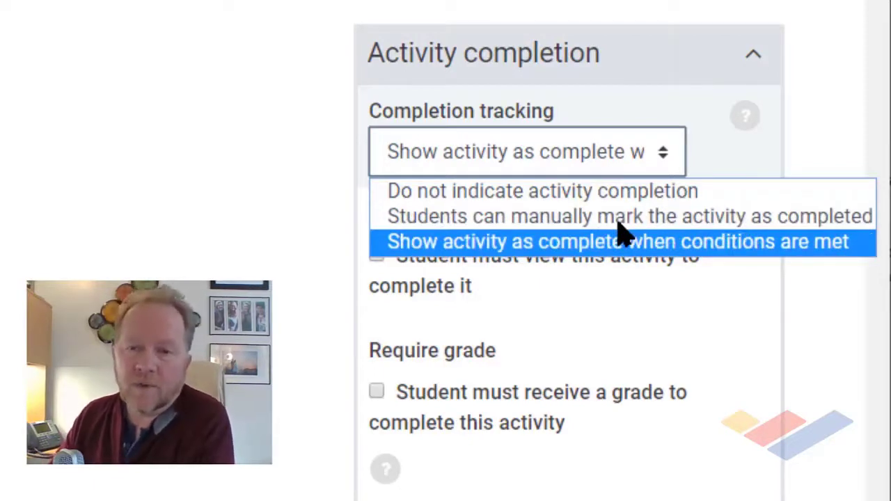
{"action": "left_click", "coordinate": [839, 326]}
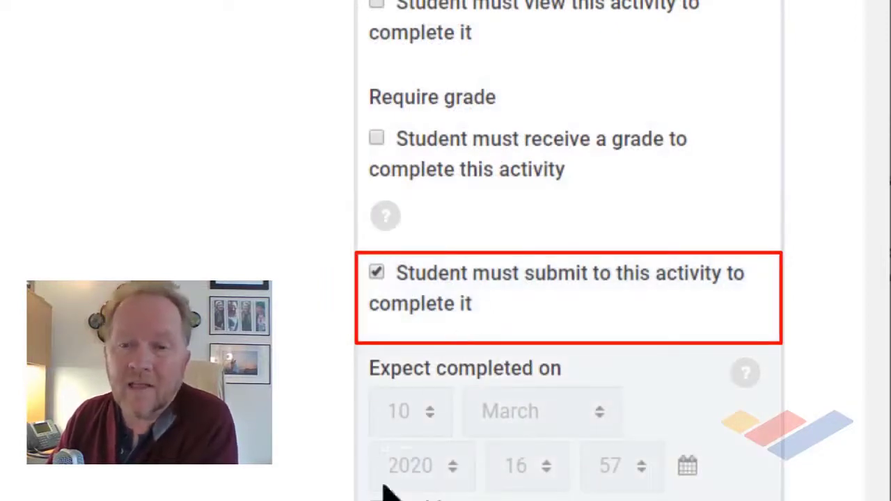
{"action": "scroll", "coordinate": [383, 466], "scroll_direction": "down", "scroll_amount": 3}
{"action": "left_click", "coordinate": [375, 413]}
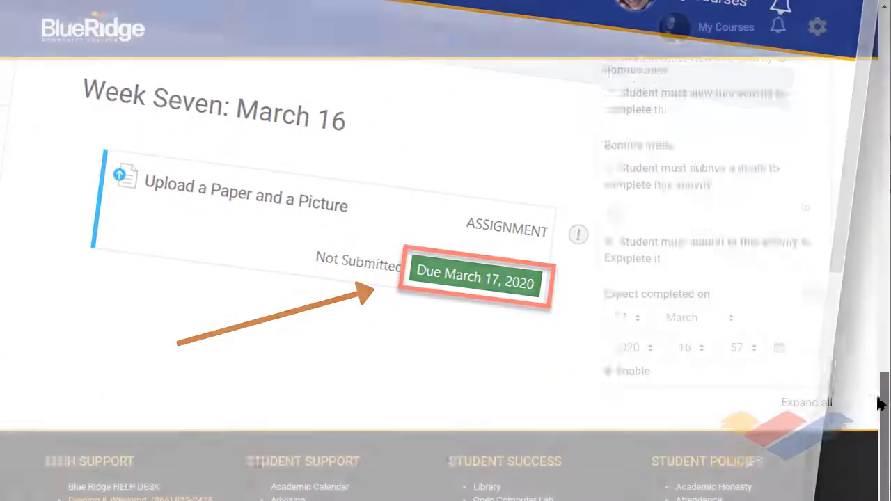
Step: Save the assignment settings and return to the course
{"action": "left_click_drag", "start_coordinate": [881, 405], "coordinate": [859, 151]}
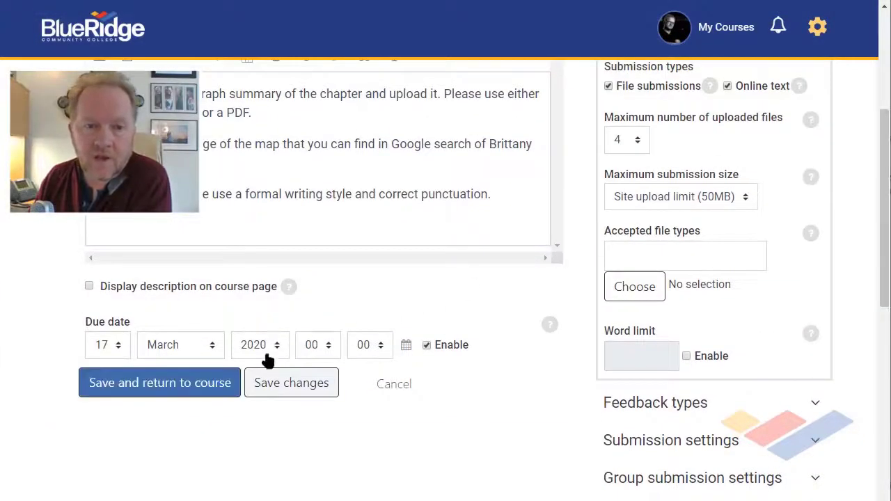
{"action": "left_click", "coordinate": [171, 394]}
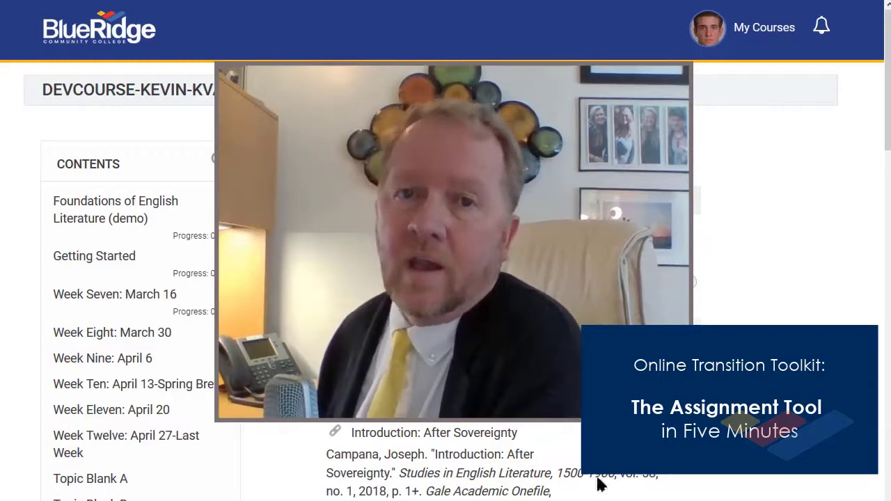
Step: Open the Week Seven: March 16 section in the student's view of the course
{"action": "left_click", "coordinate": [108, 298]}
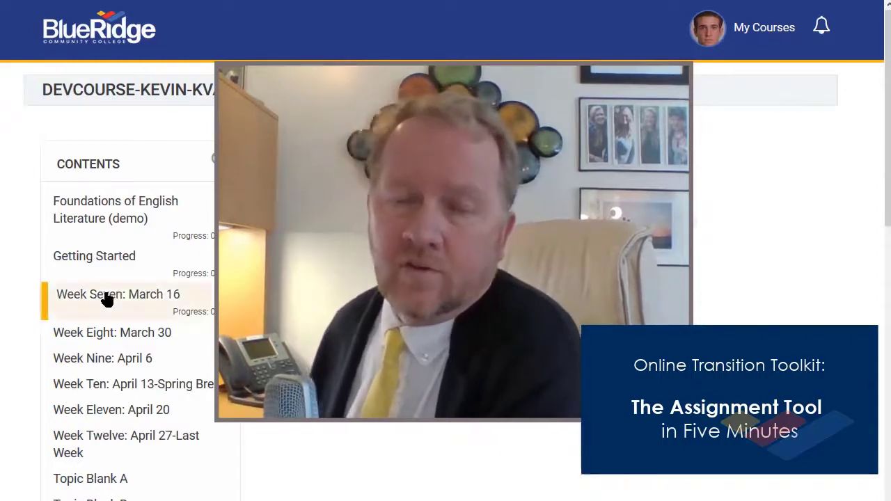